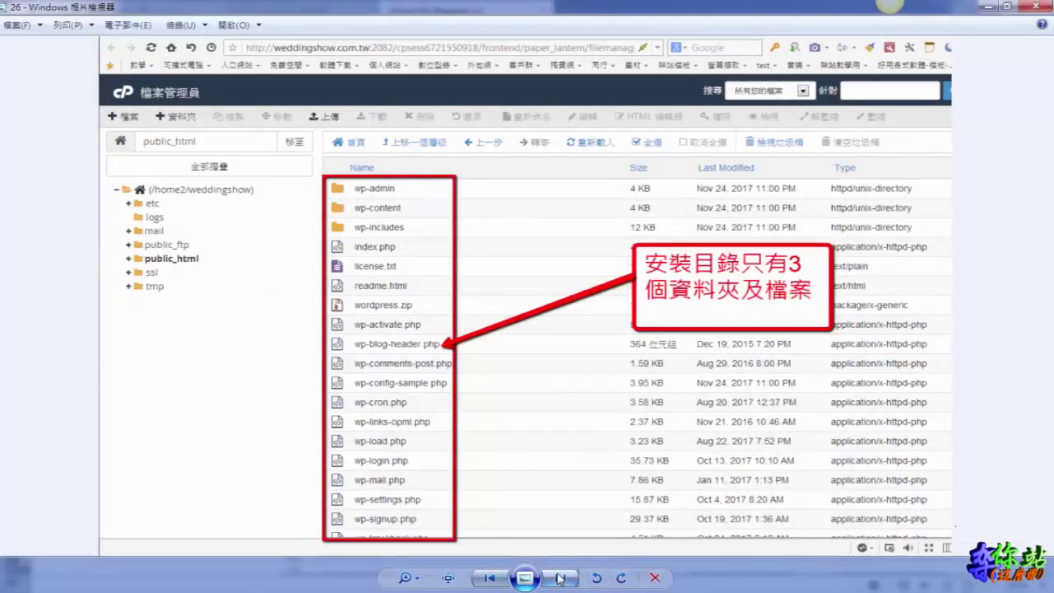
Advance the Windows Photo Viewer tutorial to the next slide
left_click(559, 578)
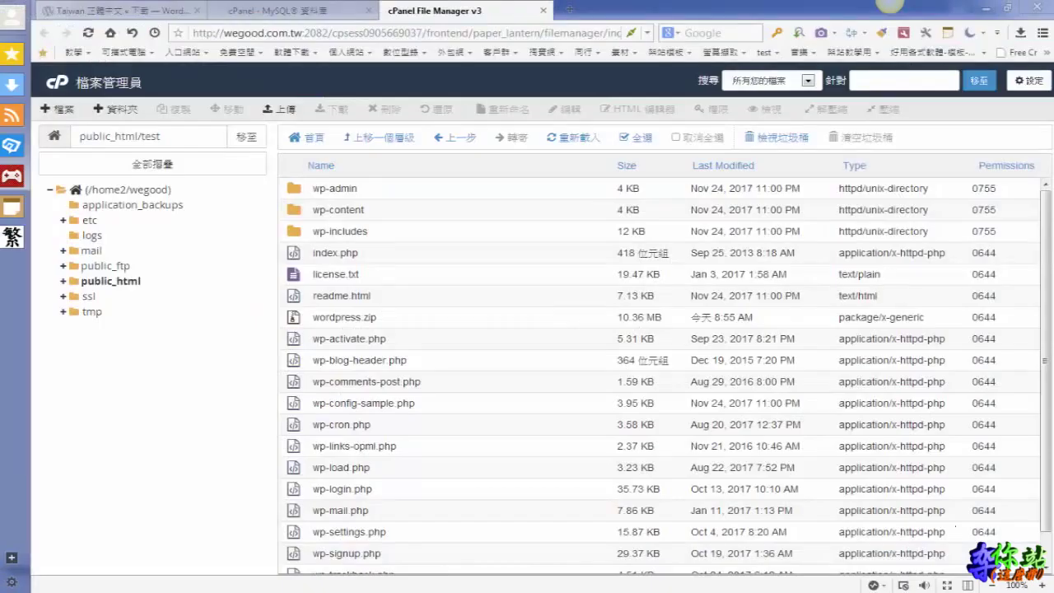
left_click(571, 11)
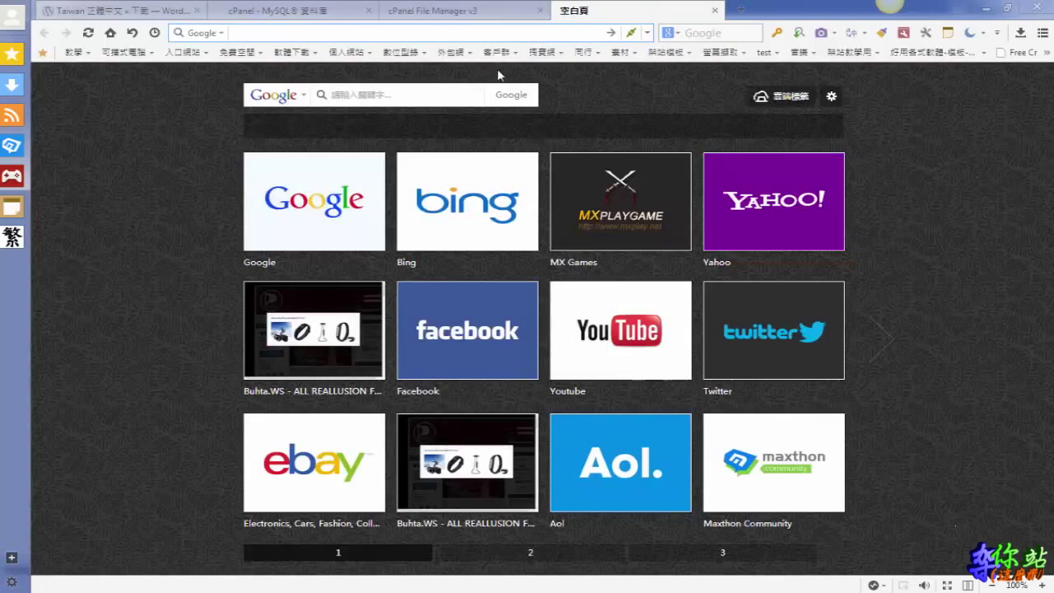
type("www")
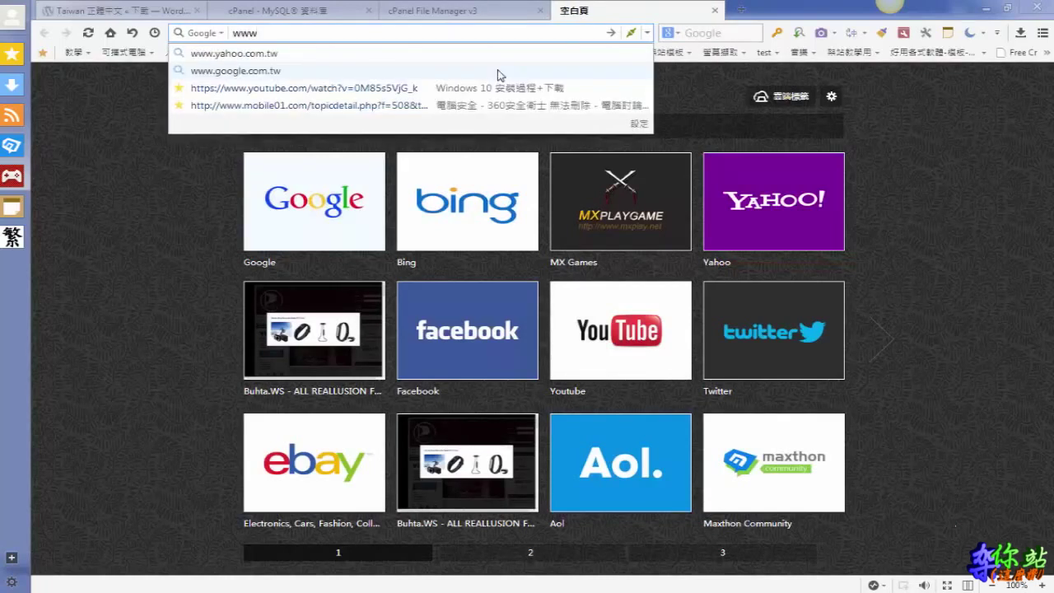
type(".we")
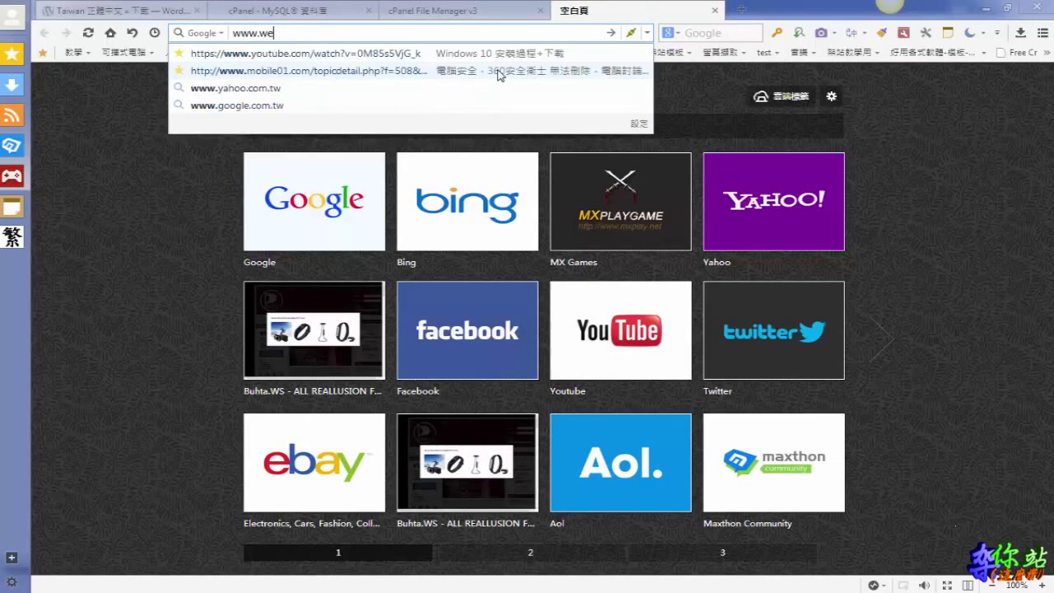
type("good")
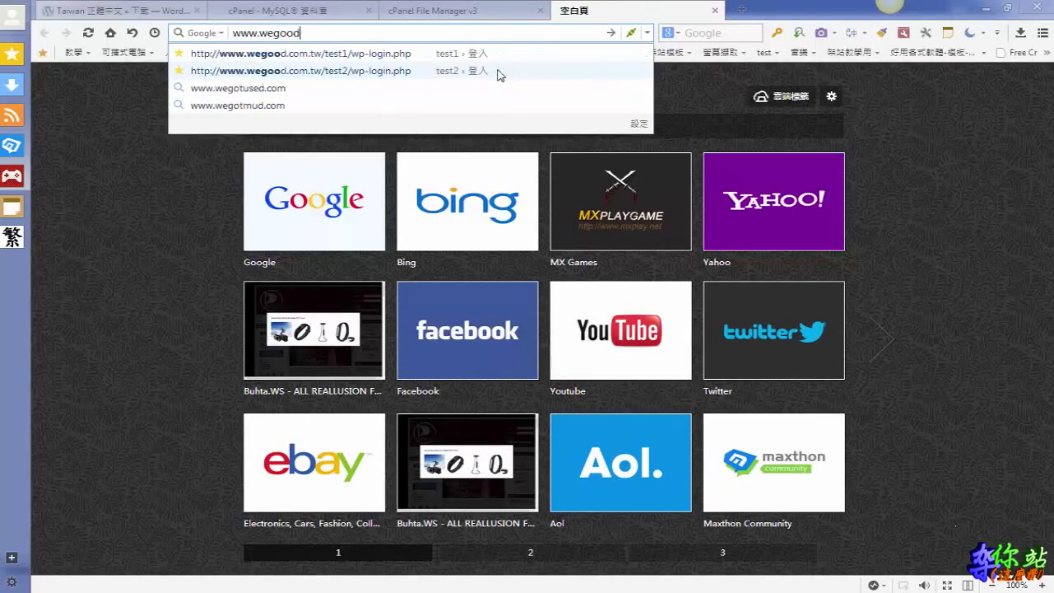
type(".com.tw/test")
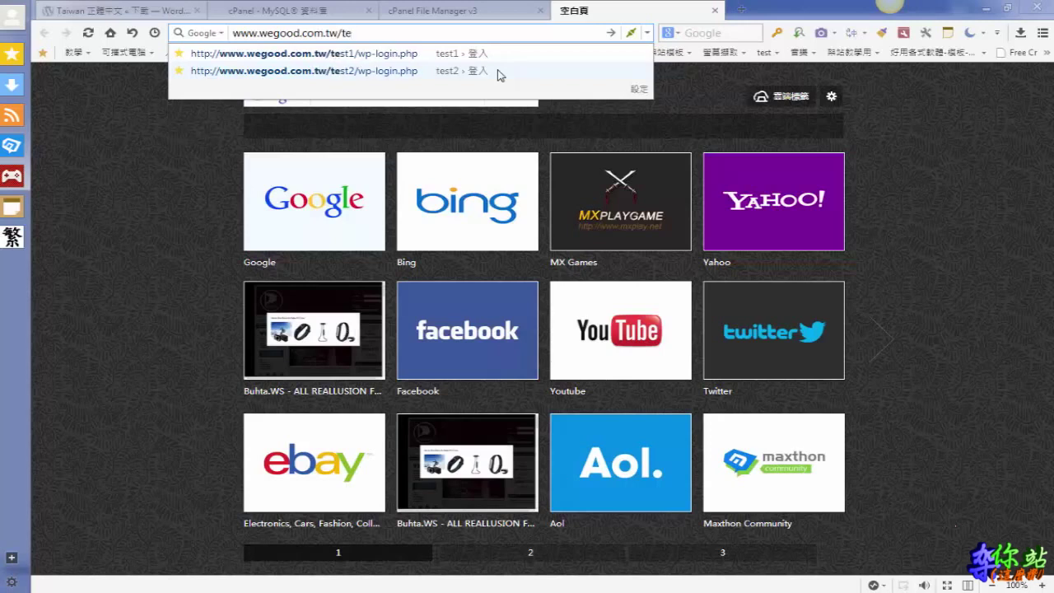
left_click(186, 118)
left_click(357, 31)
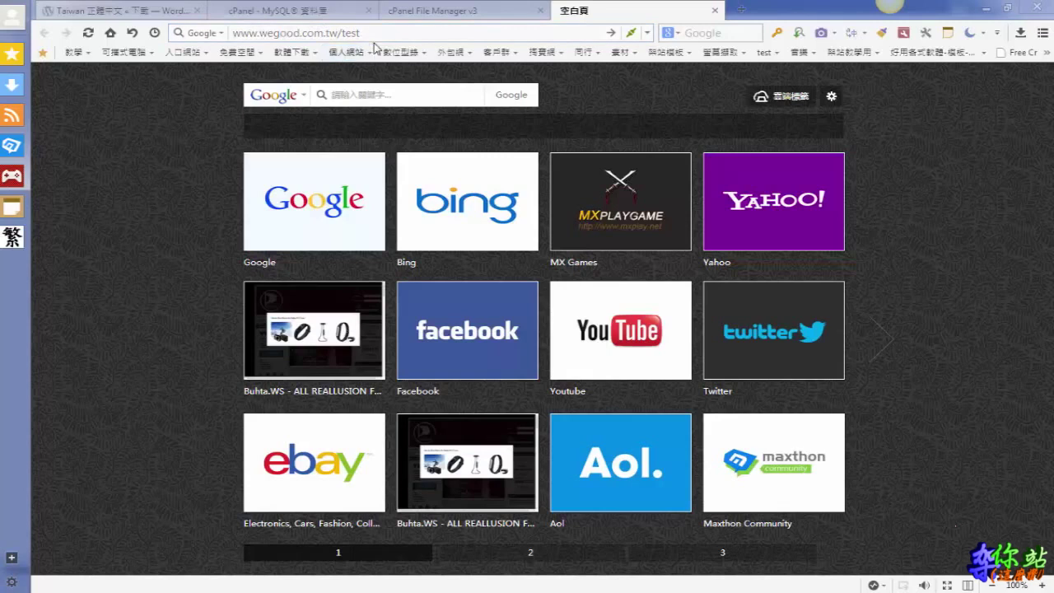
right_click(346, 23)
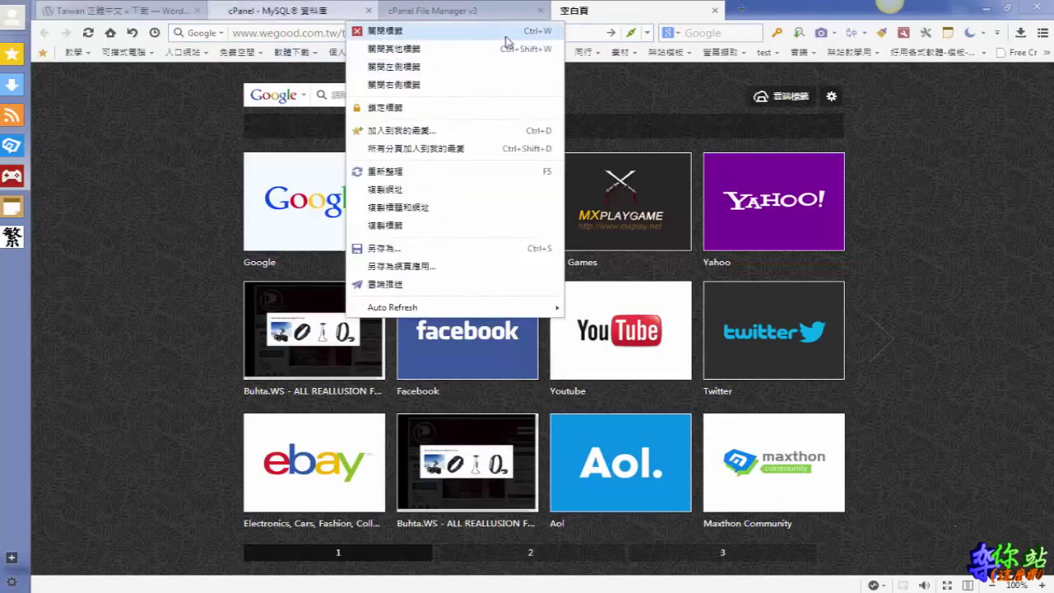
left_click(214, 99)
left_click(403, 32)
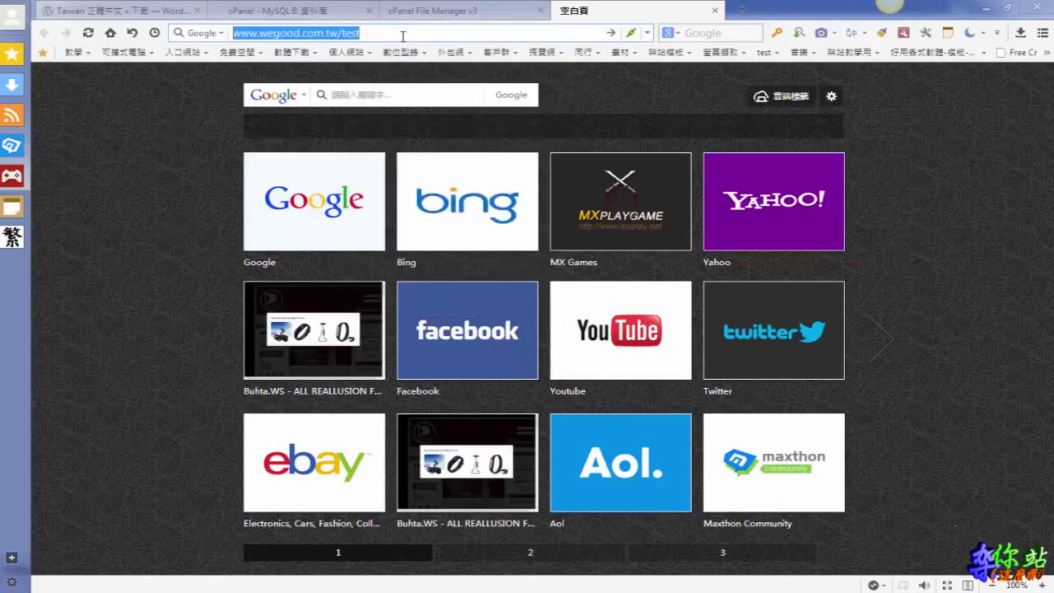
left_click(402, 37)
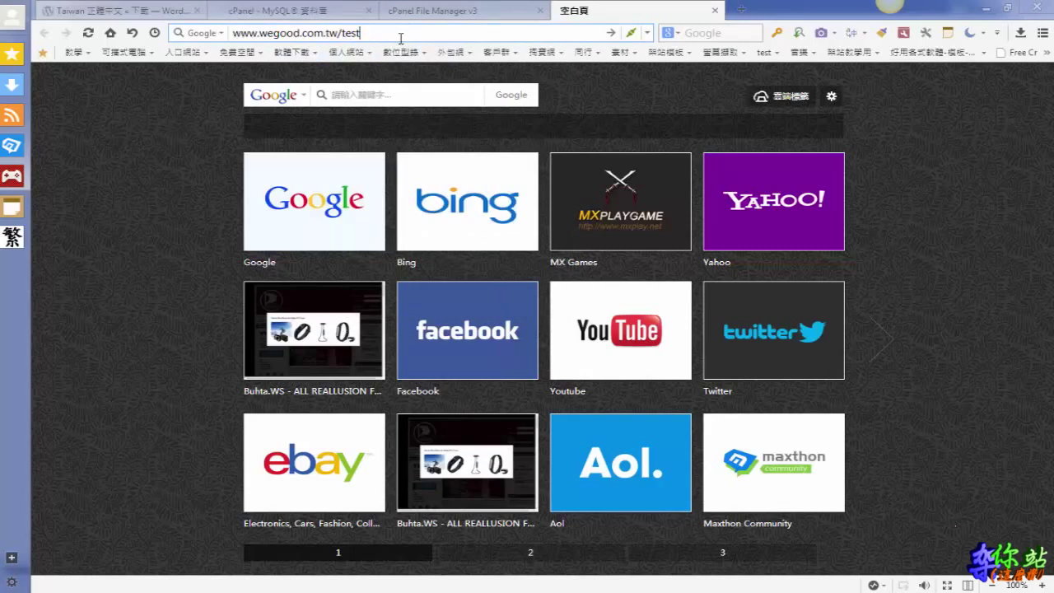
key("Return")
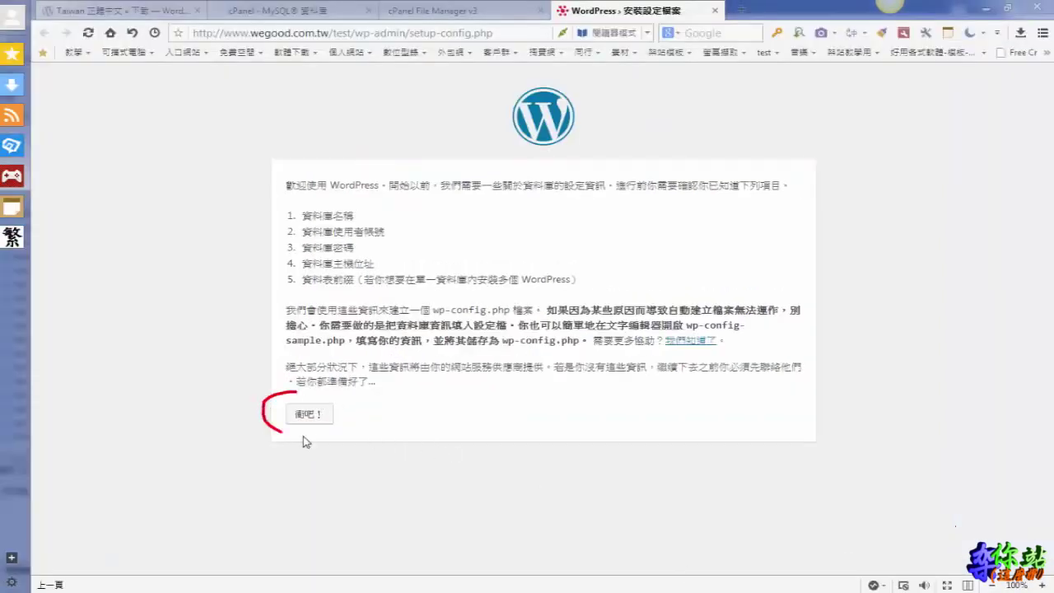
Start the WordPress setup, select the default 'wordpress' database name, then switch to cPanel MySQL Databases
left_click(310, 415)
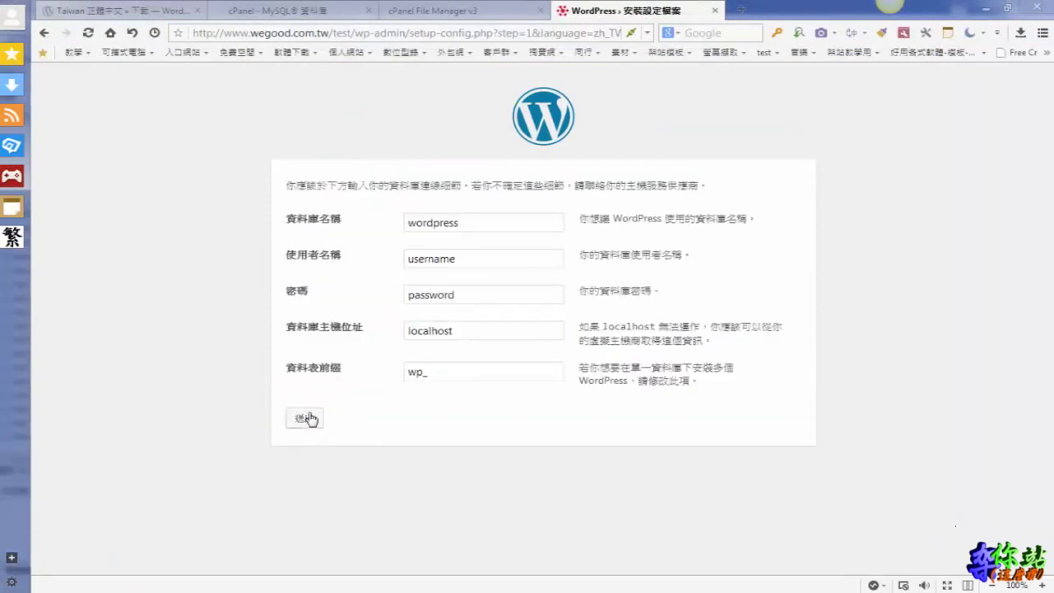
left_click_drag(480, 222, 400, 226)
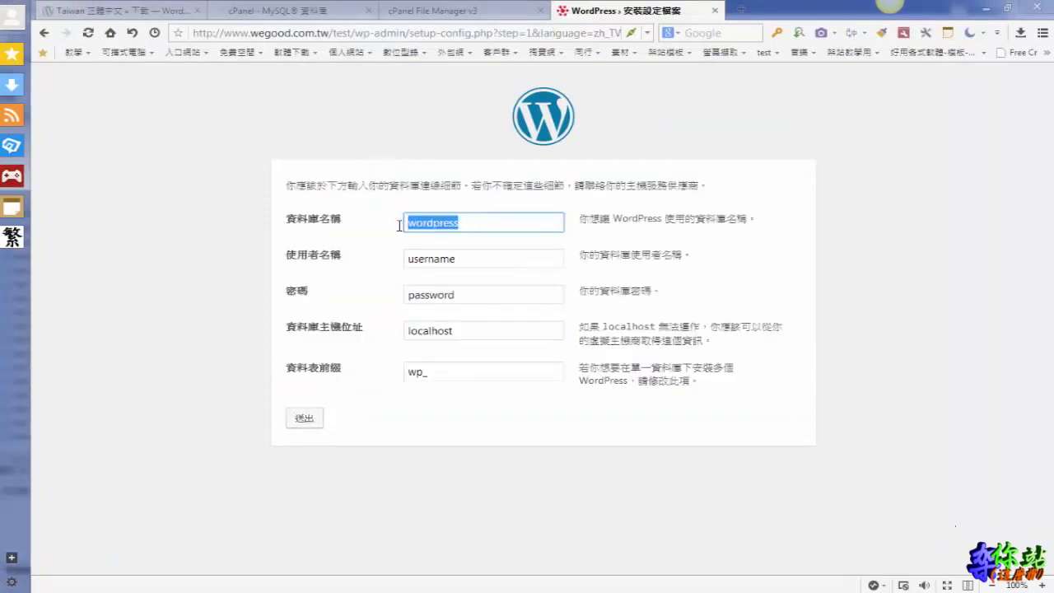
left_click(313, 15)
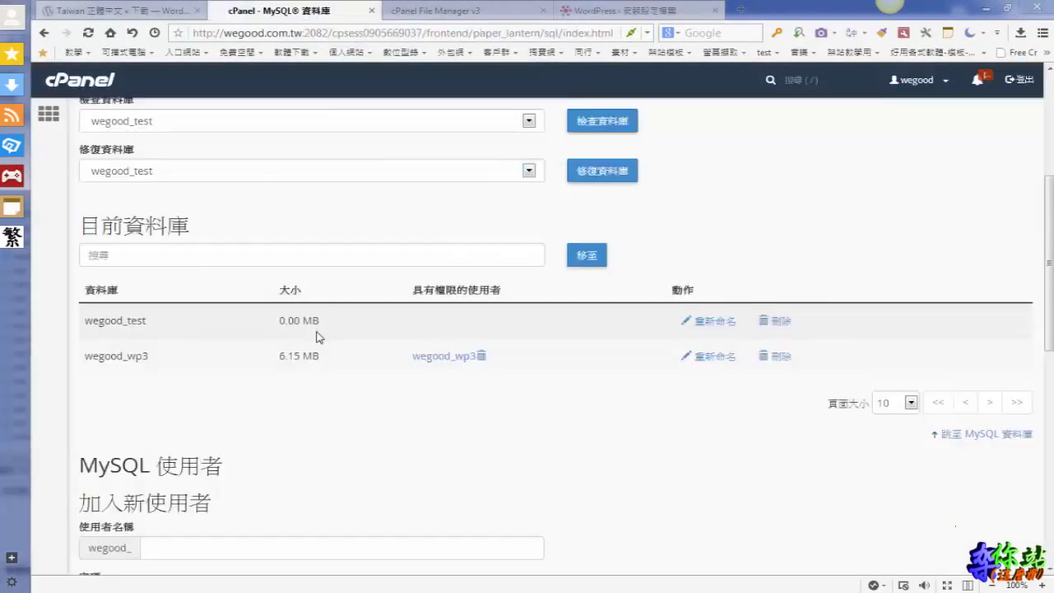
Mark the user-less wegood_test database in cPanel's list, then return to the WordPress form
mouse_move(71, 338)
left_mouse_down()
mouse_move(110, 340)
mouse_move(163, 315)
mouse_move(94, 306)
mouse_move(79, 327)
left_mouse_up()
key("Escape")
left_click(663, 14)
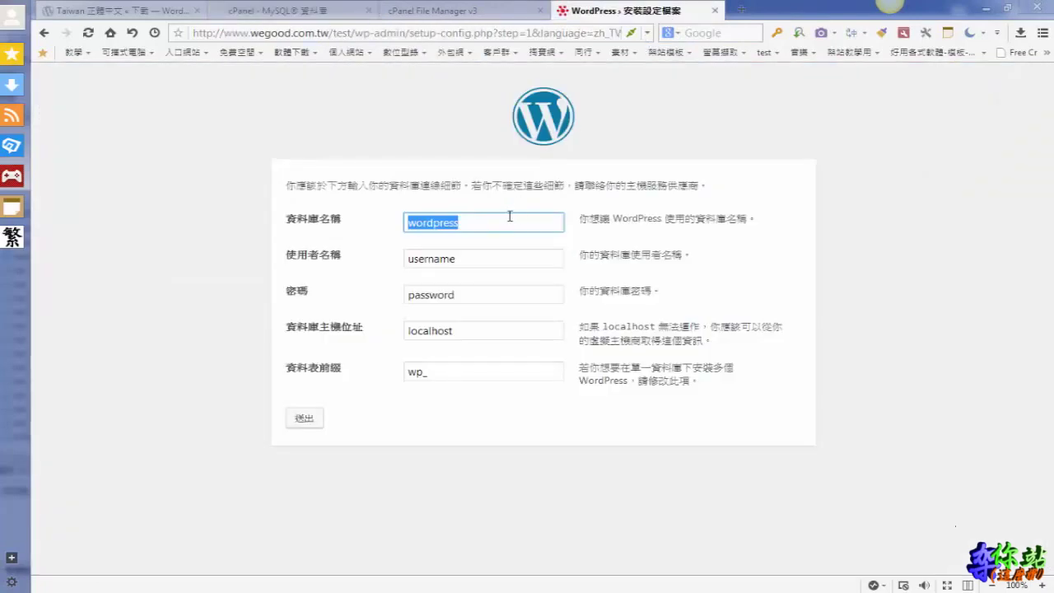
Enter wegood_test as the WordPress database name, then switch back to the cPanel MySQL page
type("w")
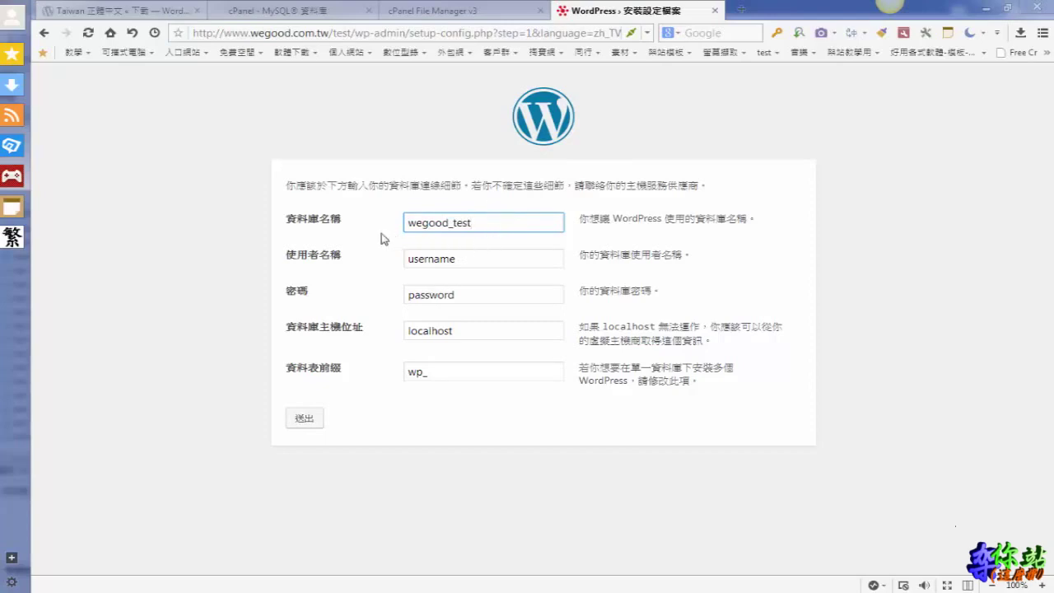
mouse_move(317, 244)
left_mouse_down()
mouse_move(284, 262)
mouse_move(393, 277)
mouse_move(444, 247)
mouse_move(310, 240)
left_mouse_up()
left_click(305, 14)
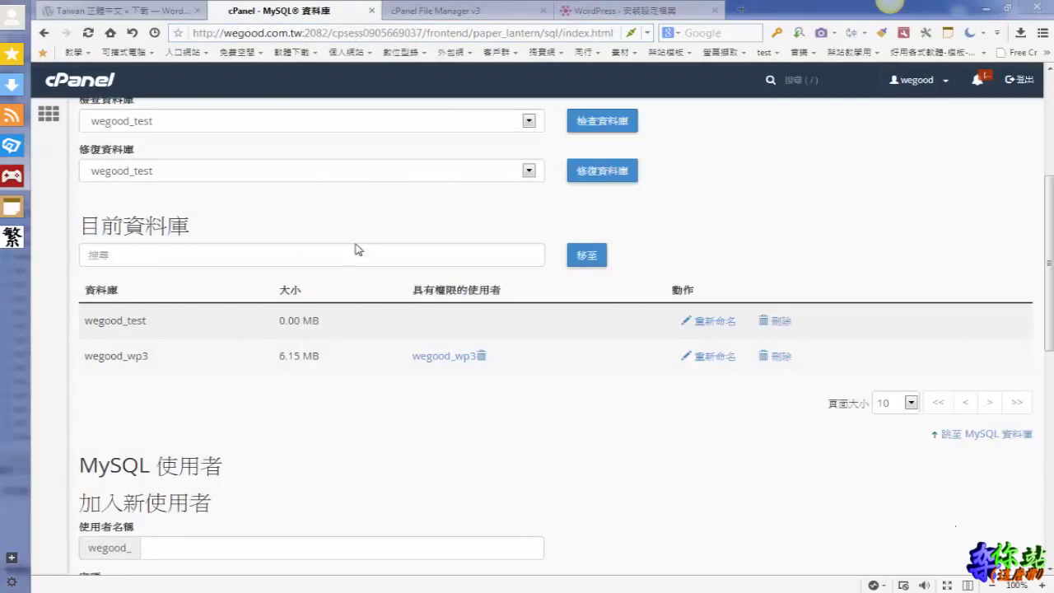
Create MySQL user 'test' with a confirmed password, then return to the MySQL databases page
scroll(357, 250, "down", 8)
mouse_move(82, 158)
left_mouse_down()
mouse_move(72, 188)
mouse_move(247, 203)
mouse_move(216, 156)
mouse_move(85, 162)
left_mouse_up()
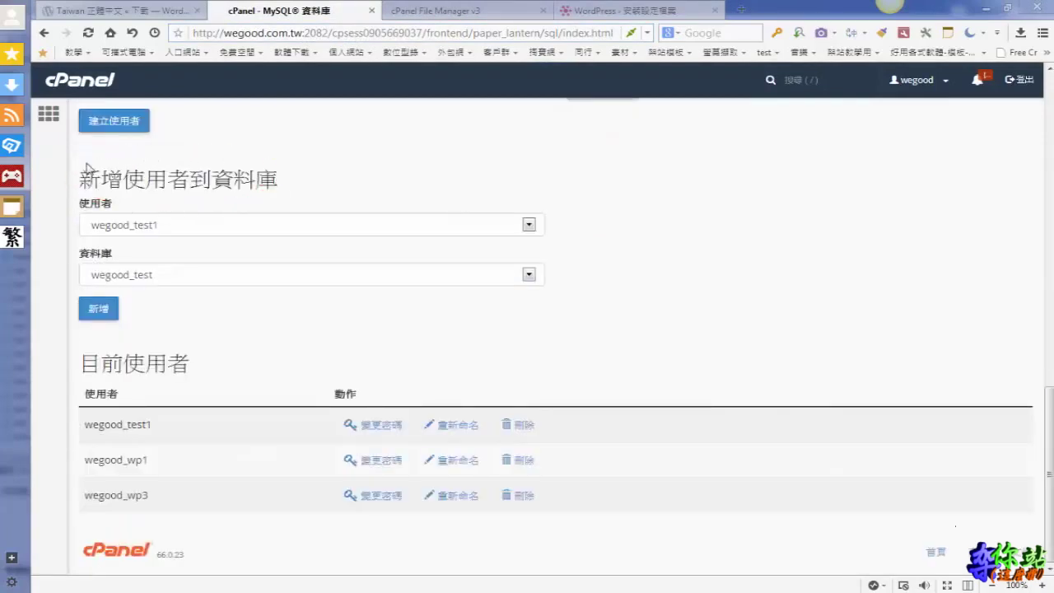
scroll(171, 232, "up", 5)
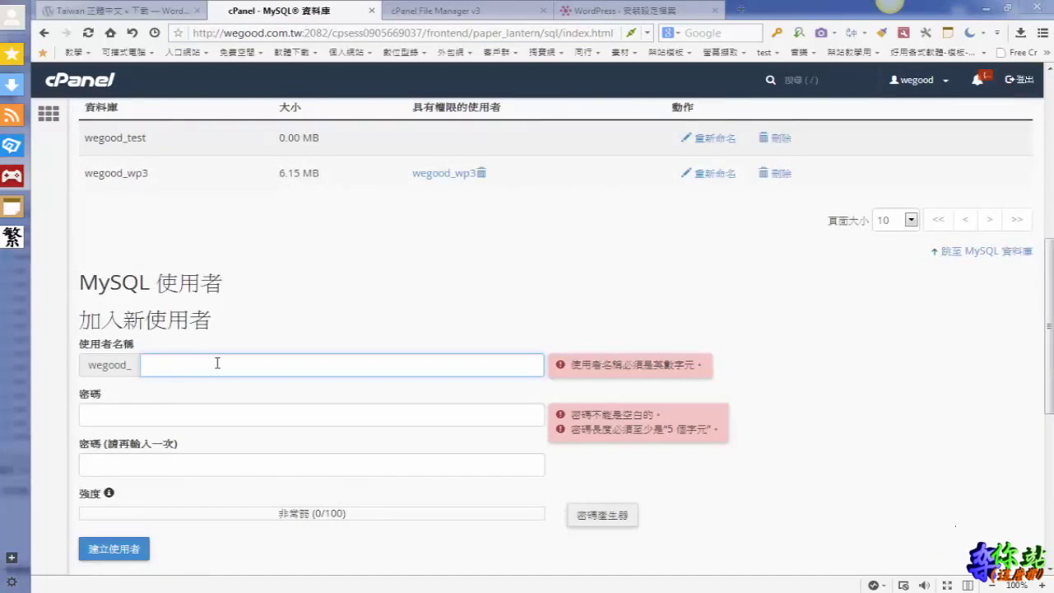
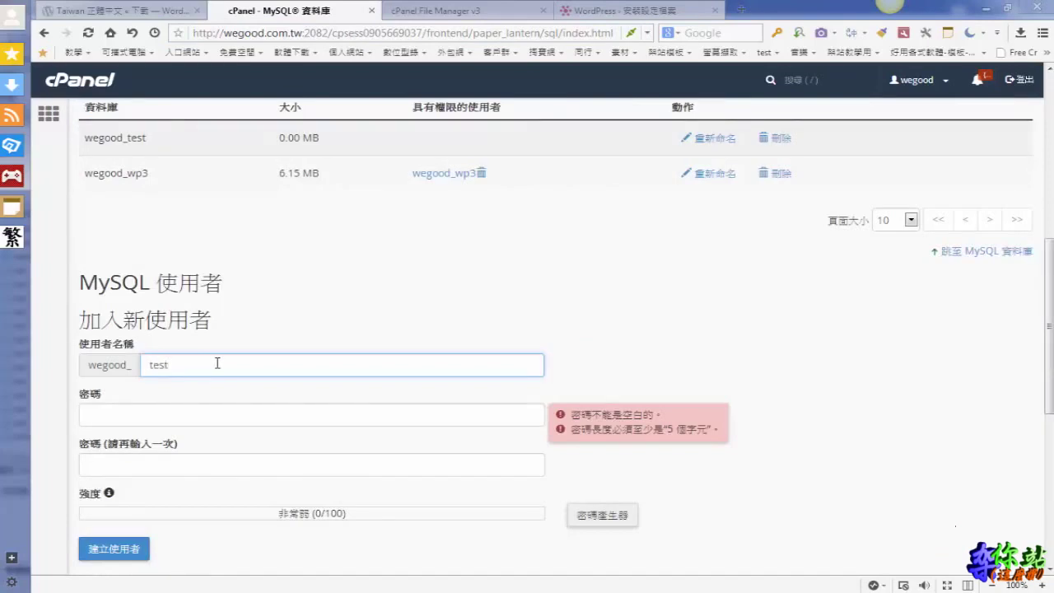
left_click(151, 415)
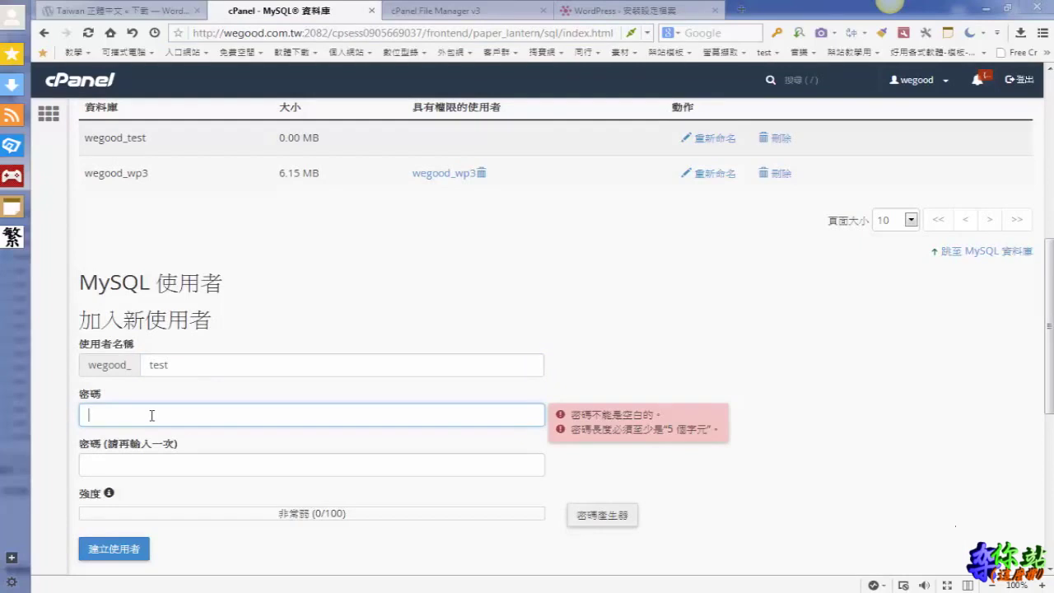
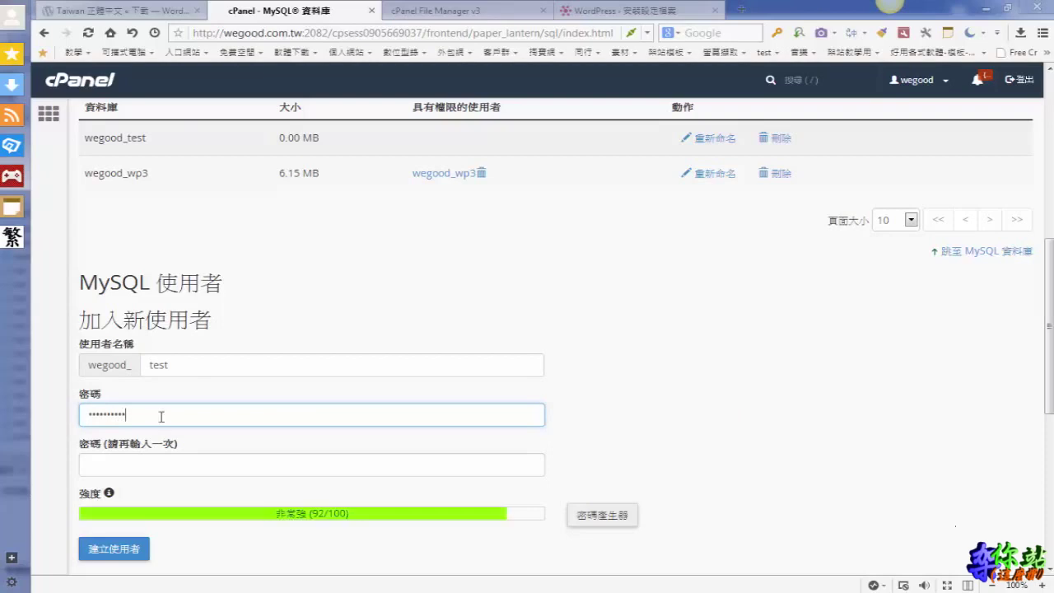
left_click(187, 464)
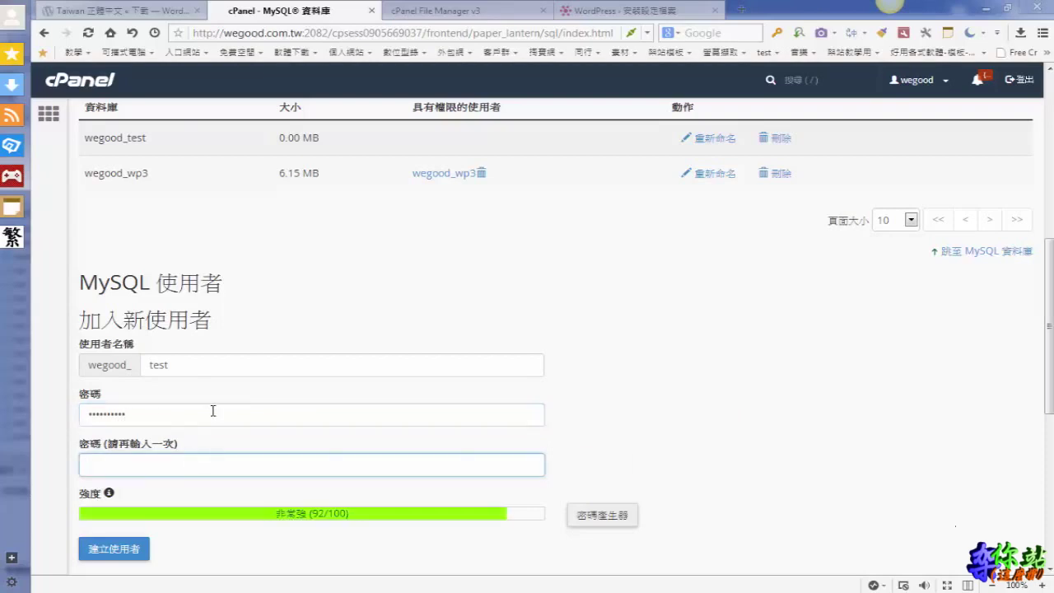
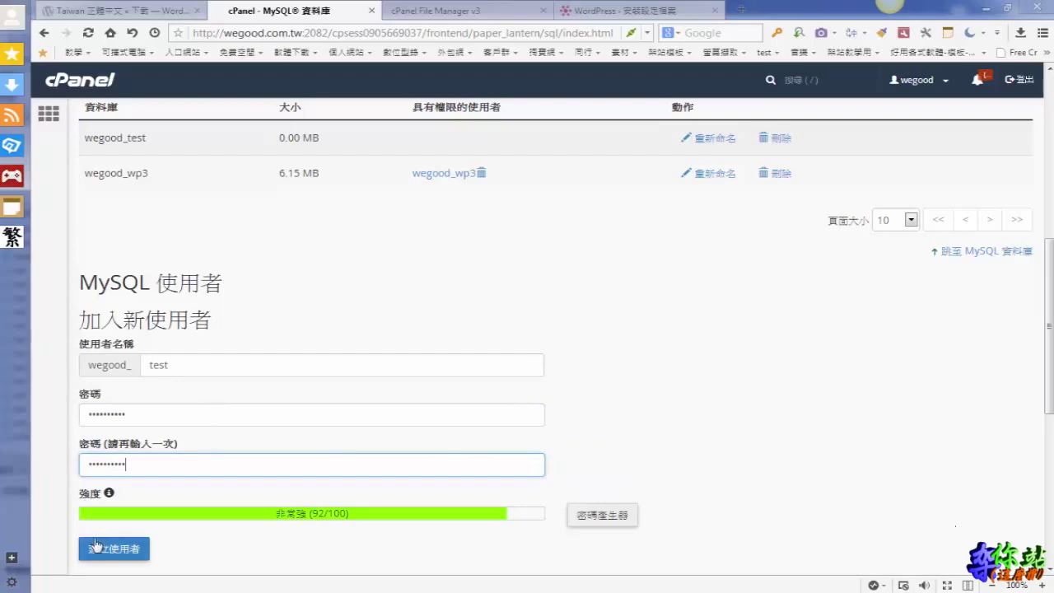
left_click(76, 550)
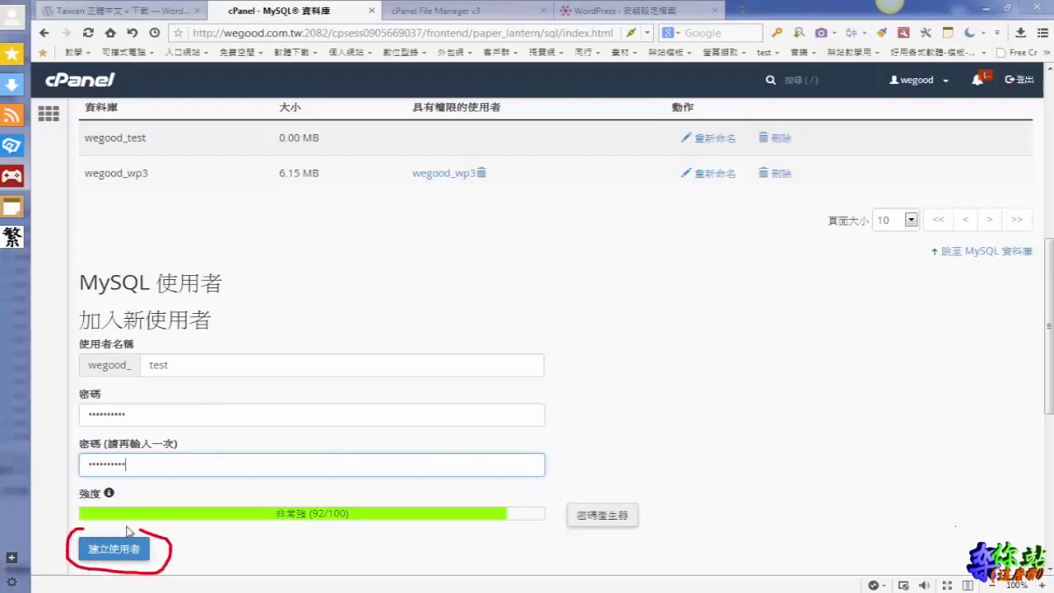
left_click(114, 549)
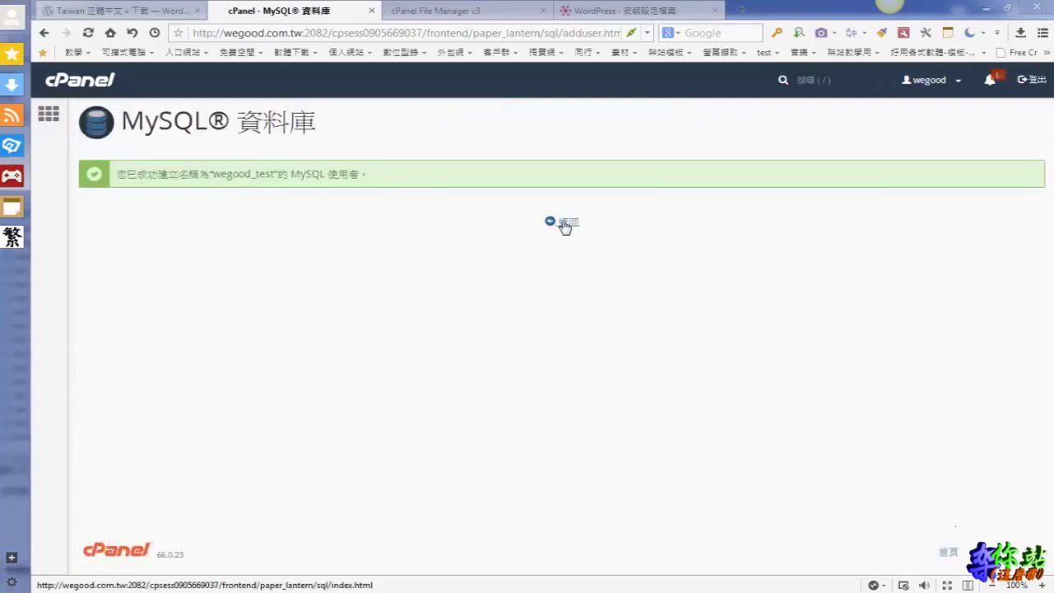
left_click(565, 224)
scroll(459, 422, "down", 10)
scroll(459, 422, "down", 6)
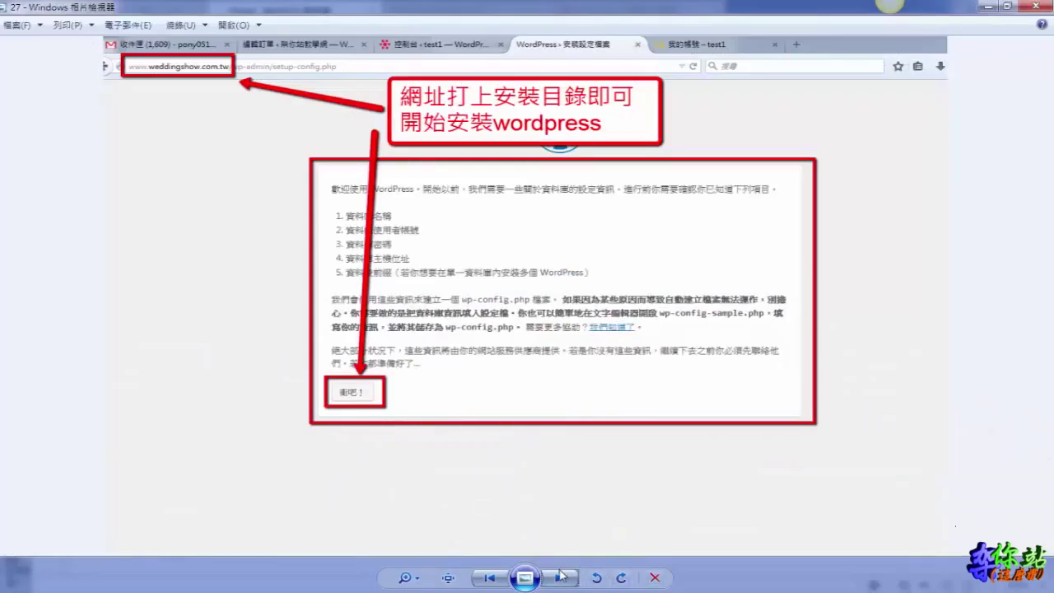
Advance the tutorial to the slide about the WordPress database-details form
left_click(560, 579)
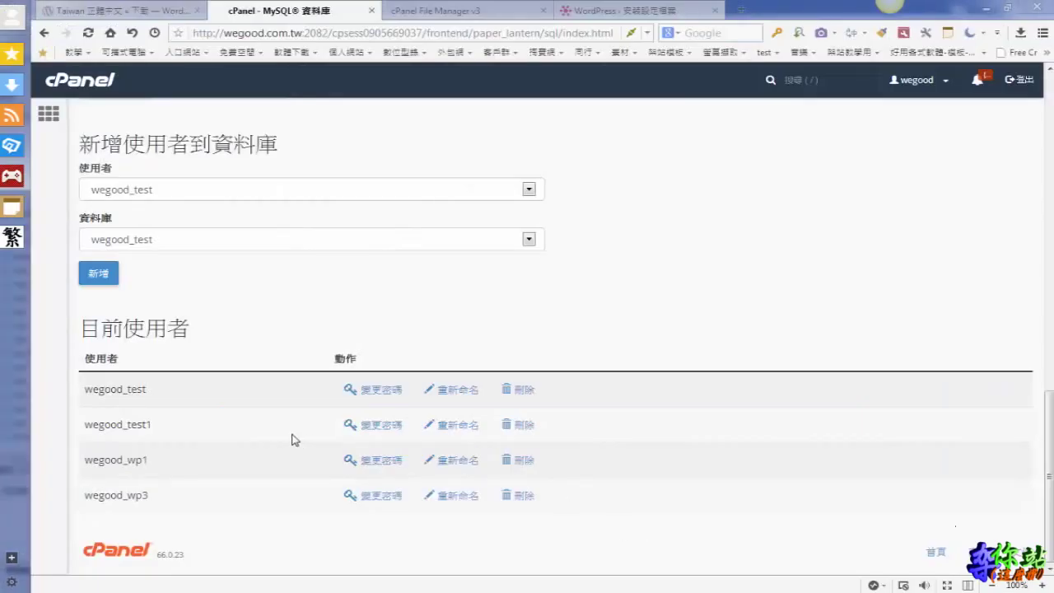
Add user wegood_test to the wegood_test database with all privileges and save the changes
mouse_move(136, 171)
left_mouse_down()
mouse_move(86, 175)
mouse_move(105, 198)
mouse_move(164, 179)
left_mouse_up()
mouse_move(99, 209)
left_mouse_down()
mouse_move(70, 243)
mouse_move(191, 249)
mouse_move(88, 197)
left_mouse_up()
left_click(100, 275)
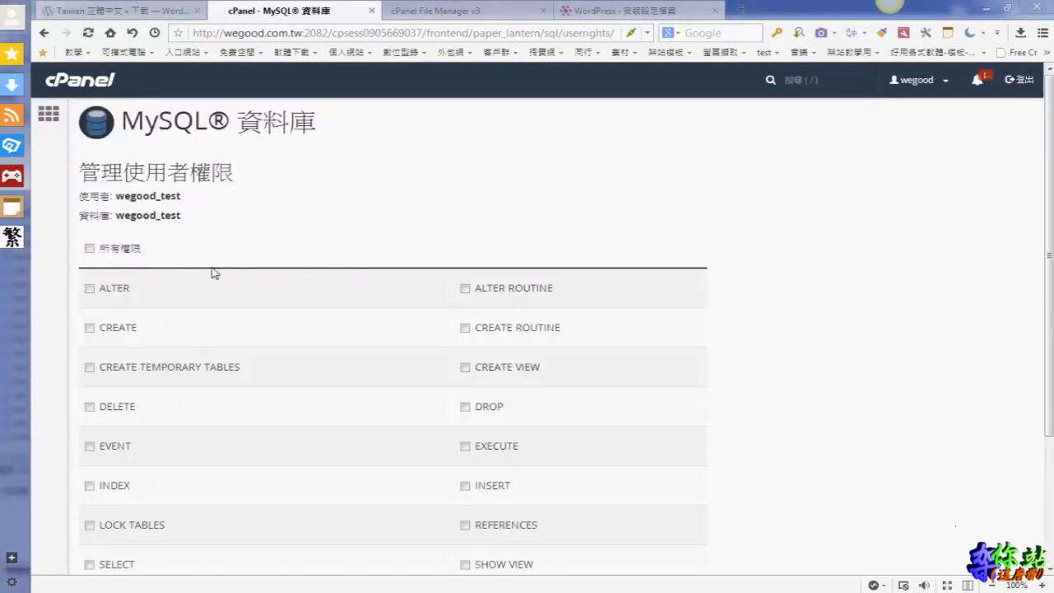
scroll(212, 273, "down", 1)
left_click(90, 151)
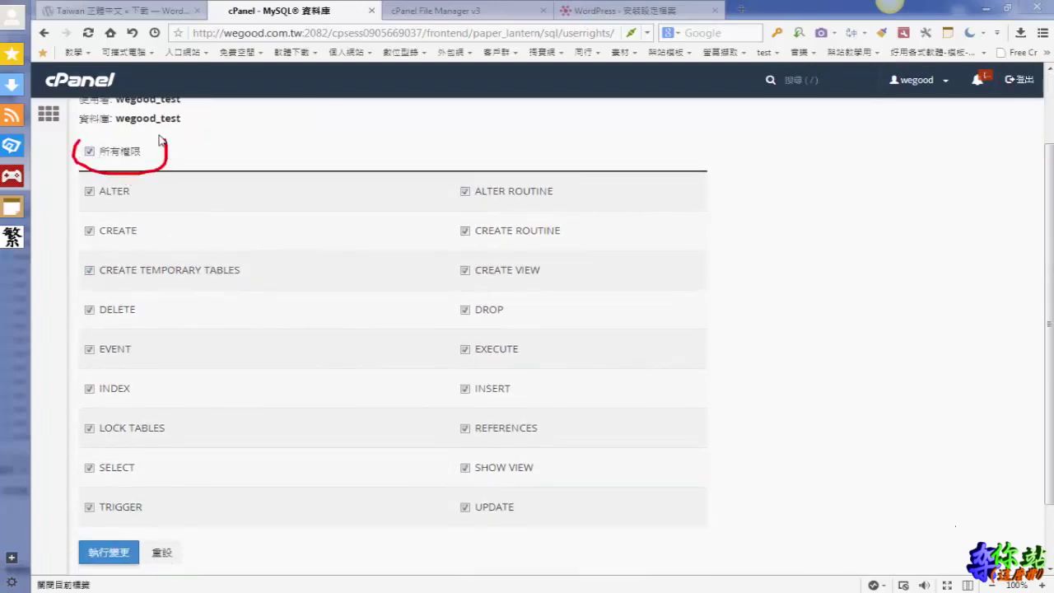
scroll(227, 343, "down", 1)
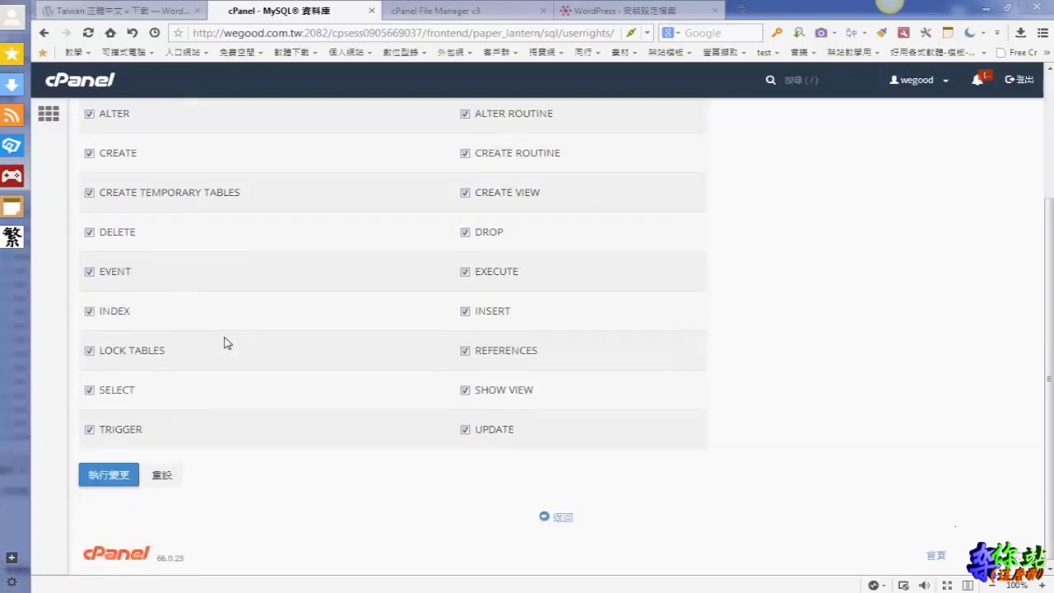
left_click(109, 472)
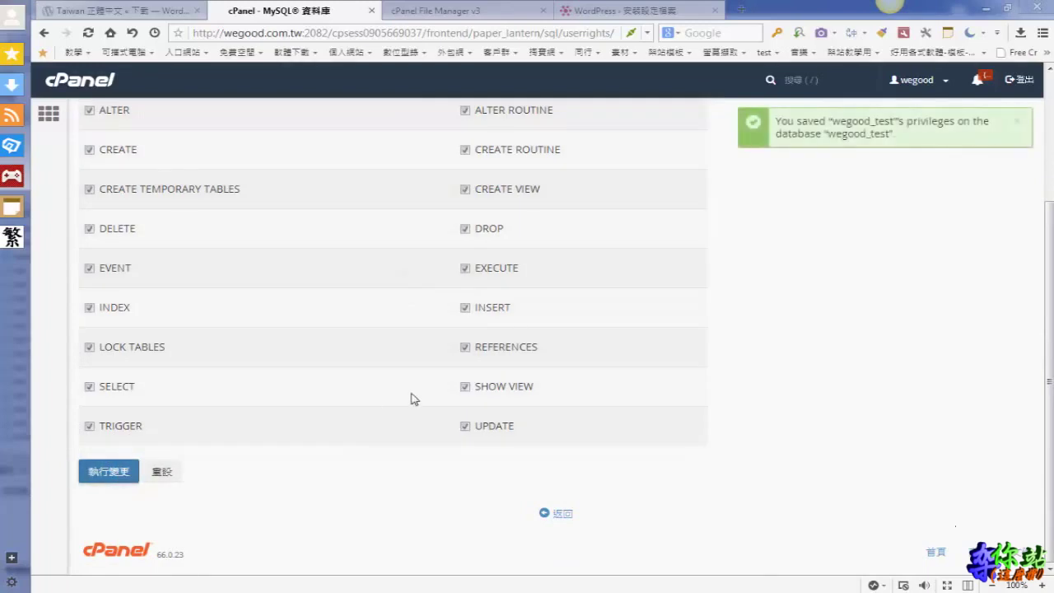
scroll(413, 399, "up", 1)
scroll(527, 521, "down", 1)
Return to the cPanel MySQL Databases overview and advance the tutorial to the site-information slide
left_click(559, 514)
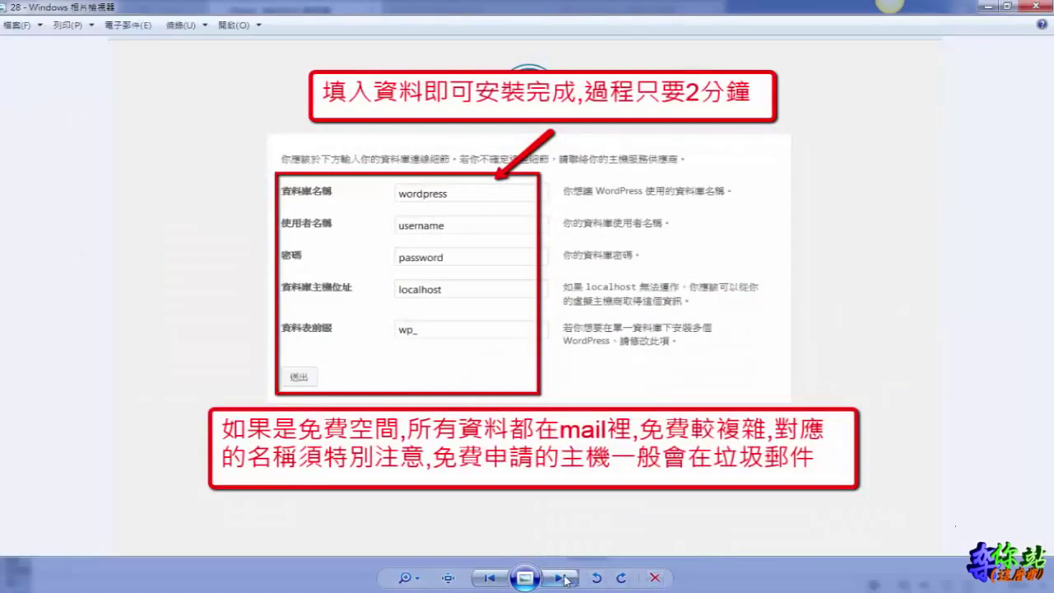
left_click(565, 580)
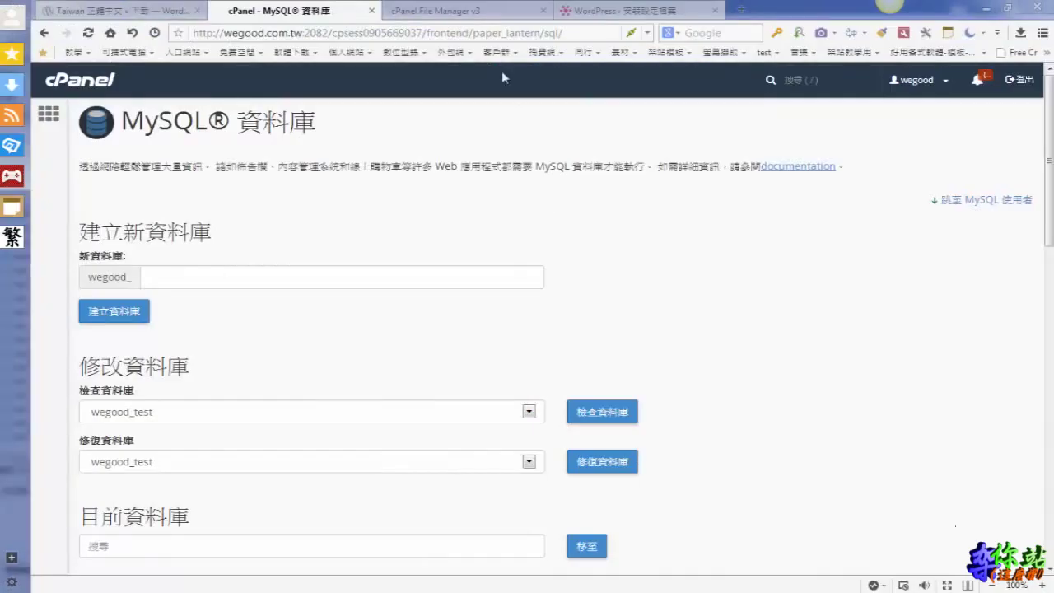
Enter wegood_test as the WordPress database username and submit the connection details
left_click(605, 12)
left_click_drag(497, 258, 406, 257)
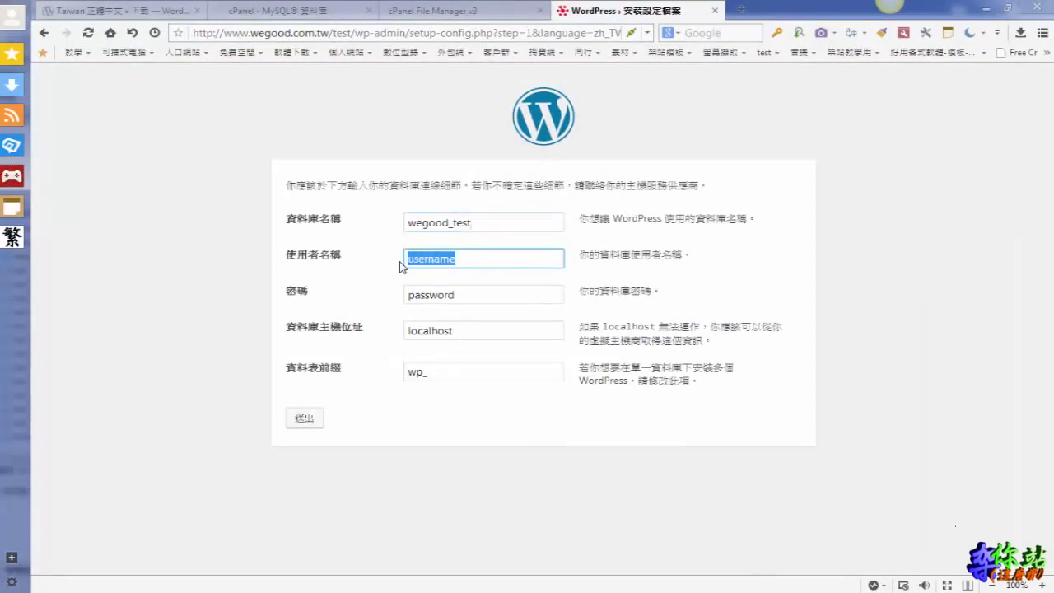
type("wegood_test")
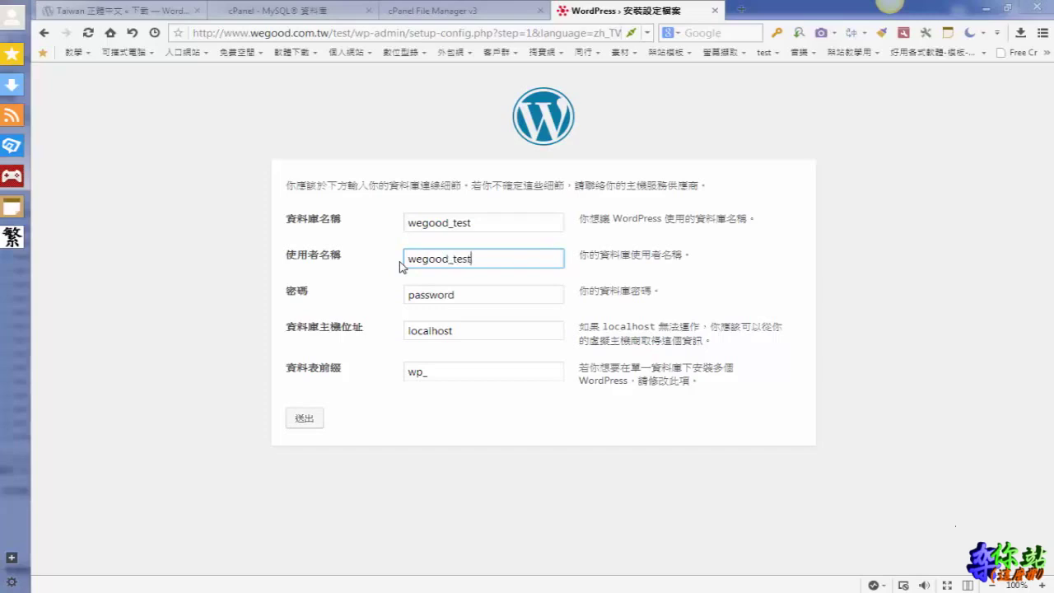
key("Return")
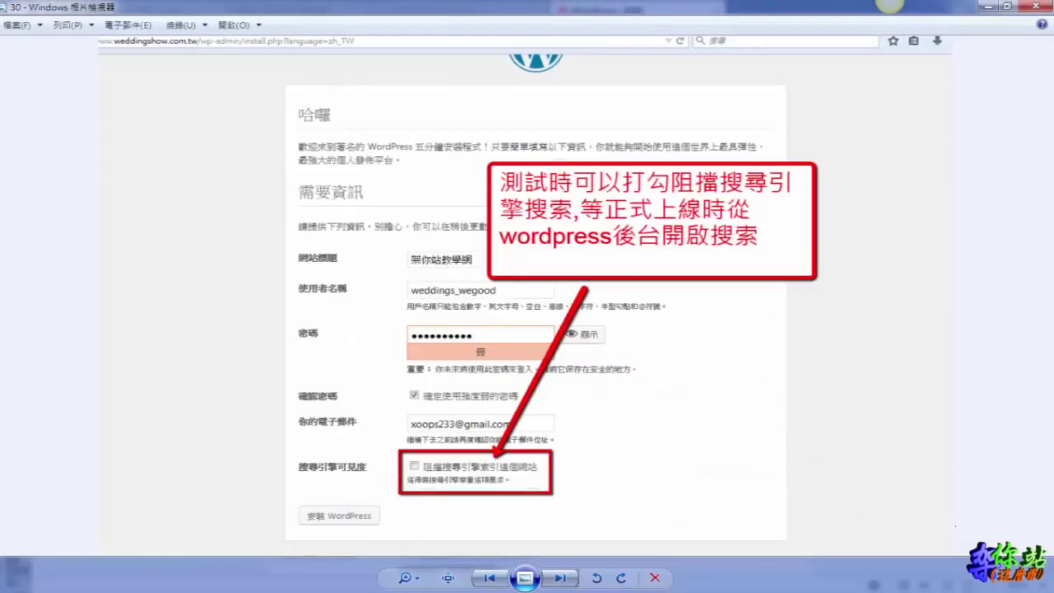
Advance Windows Photo Viewer from tutorial image 30 to image 31
left_click(557, 578)
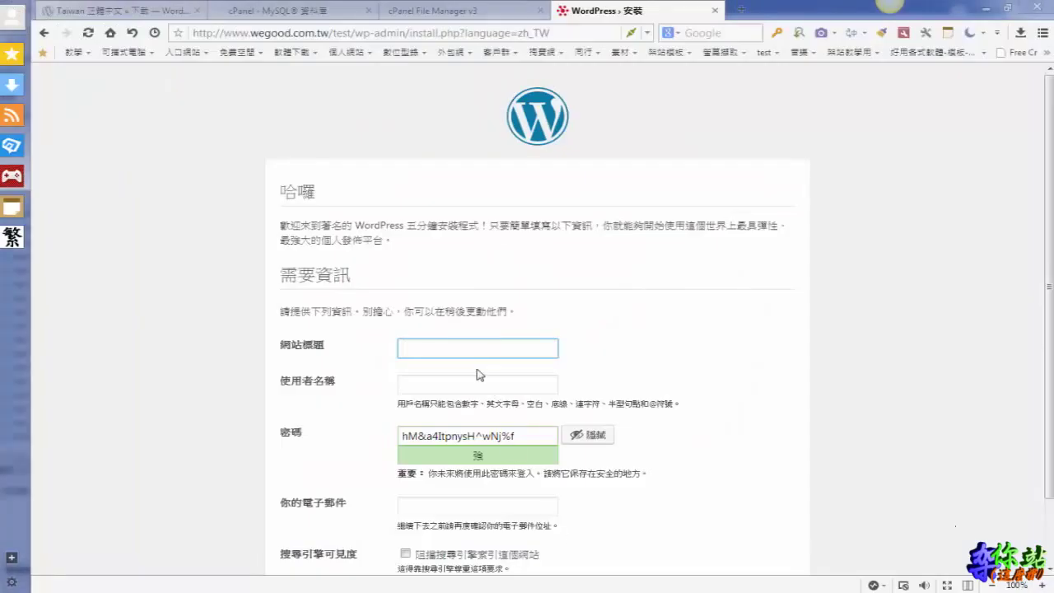
Enter site title 'test' and admin username 'wegood_test' in the install form
type("test")
left_click(498, 384)
type("wegood")
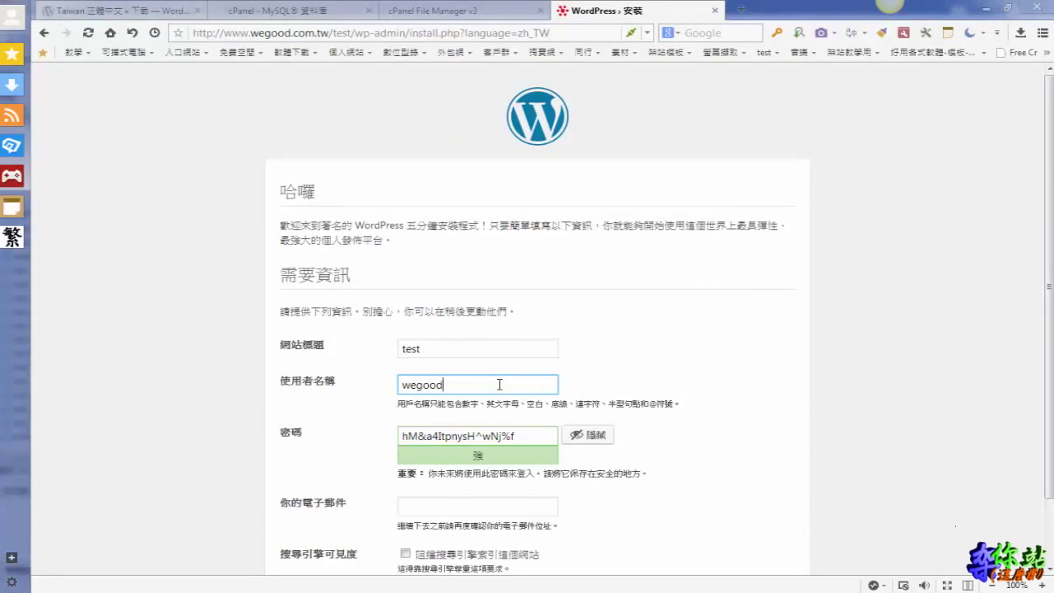
type("_test")
Replace the generated password with a weak one, confirm weak-password use, and enter the admin e-mail
left_click(546, 432)
left_click(595, 437)
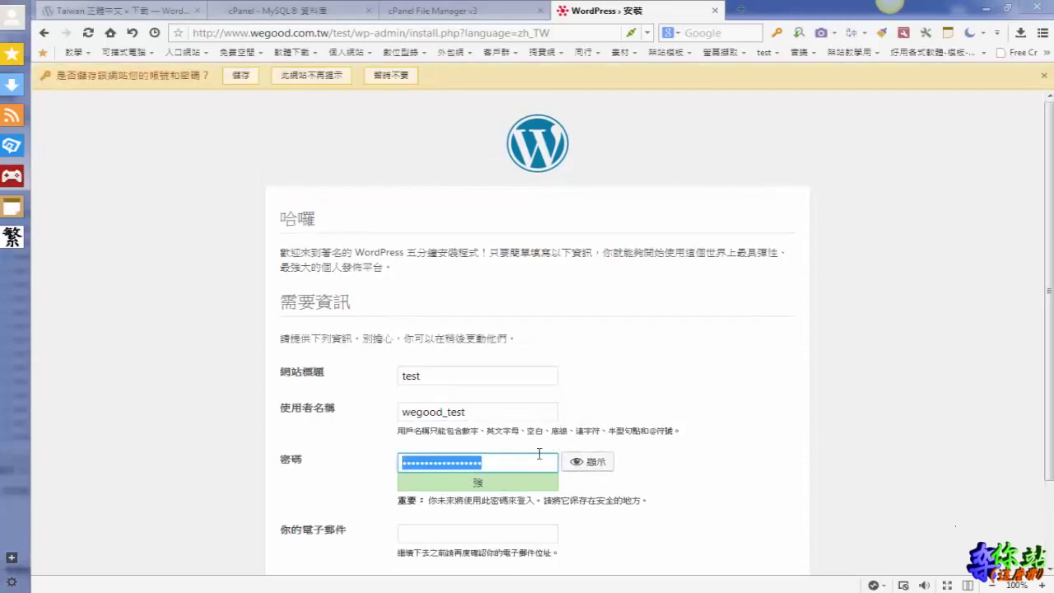
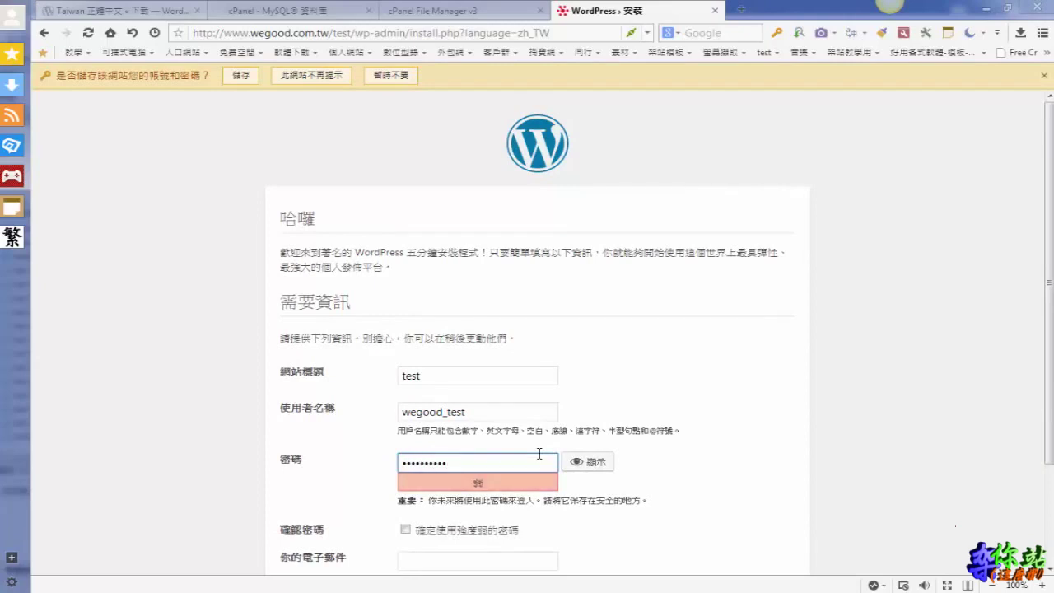
scroll(535, 396, "down", 3)
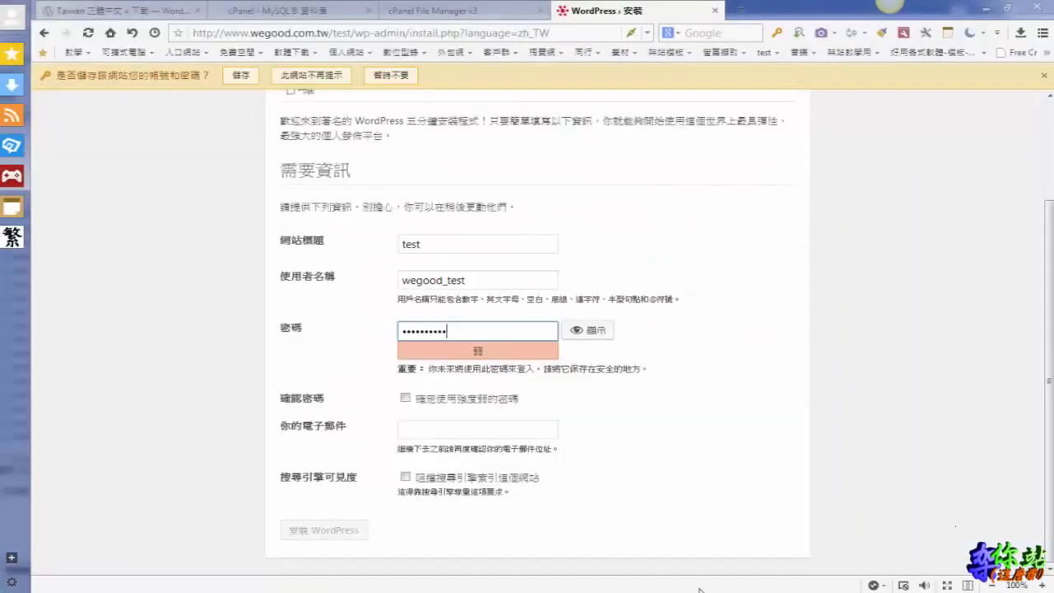
left_click(406, 397)
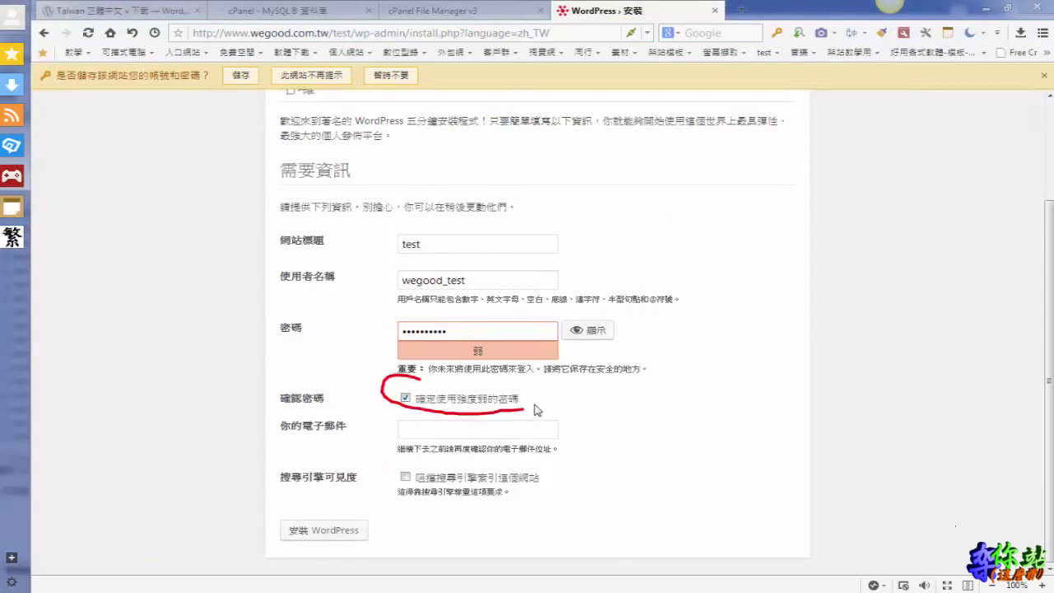
left_click(434, 431)
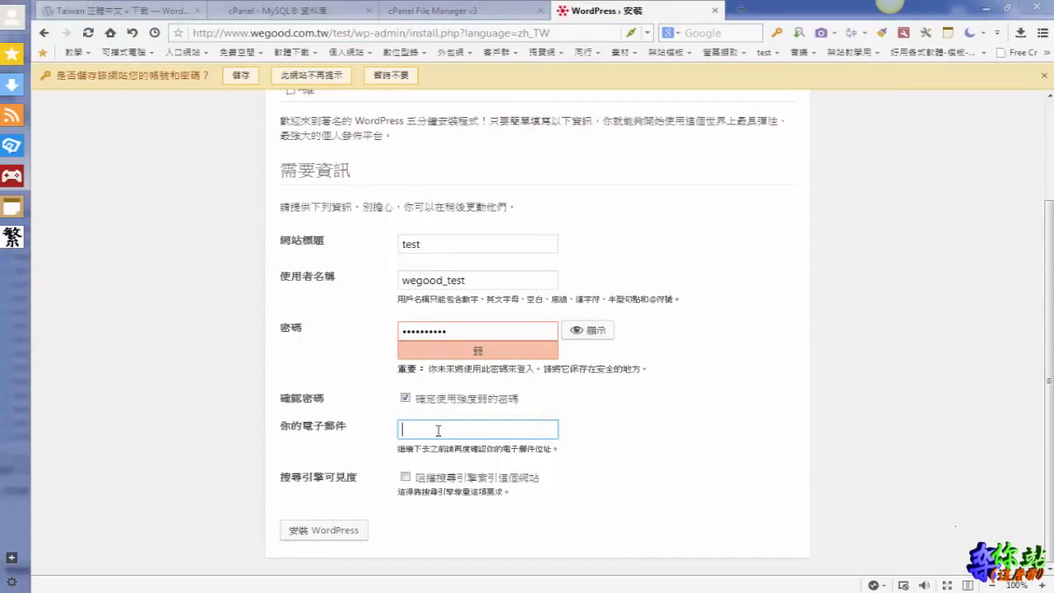
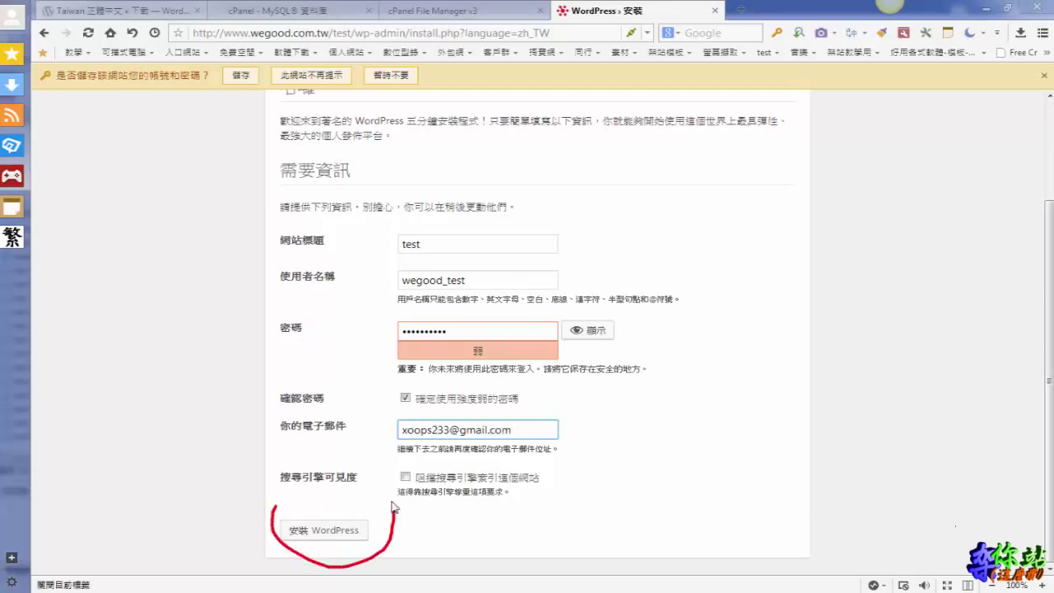
Run the WordPress install, go to the login page, and advance the tutorial viewer to image 32
left_click(325, 531)
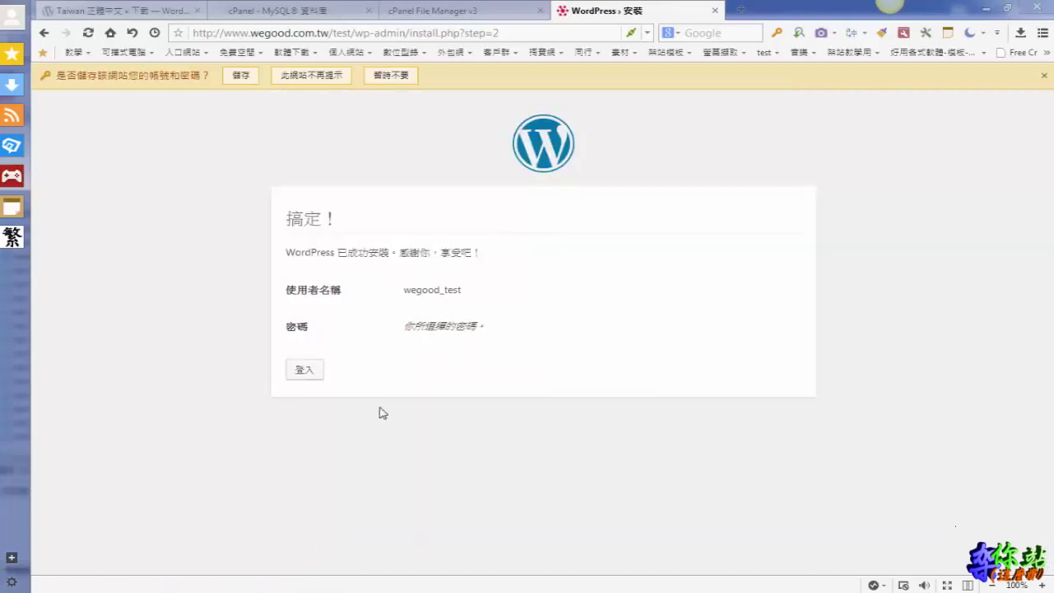
mouse_move(372, 357)
left_mouse_down()
mouse_move(318, 348)
mouse_move(276, 385)
mouse_move(365, 370)
mouse_move(363, 355)
left_mouse_up()
left_click(304, 372)
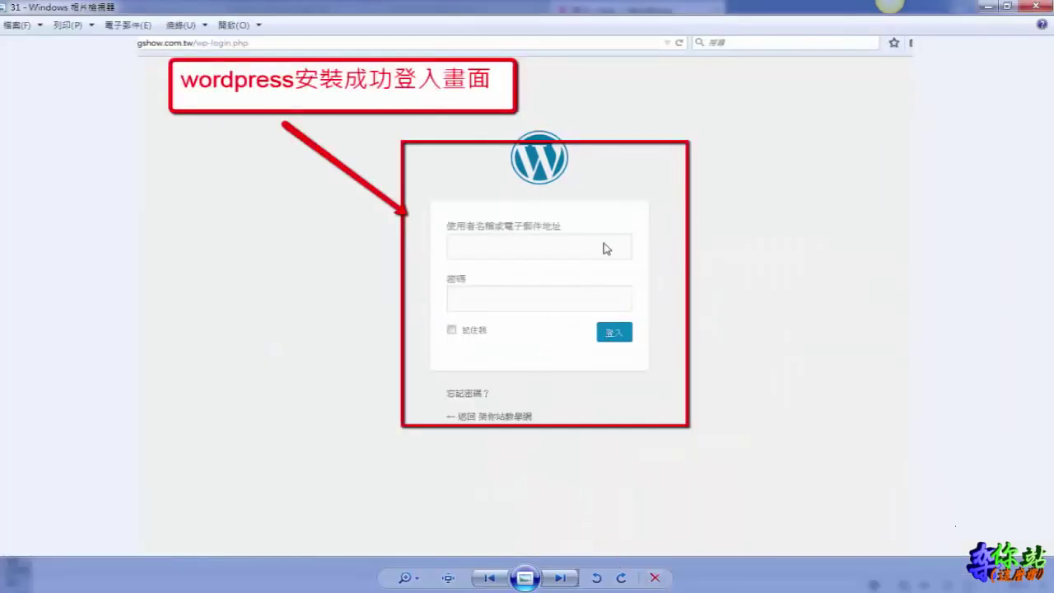
left_click(563, 580)
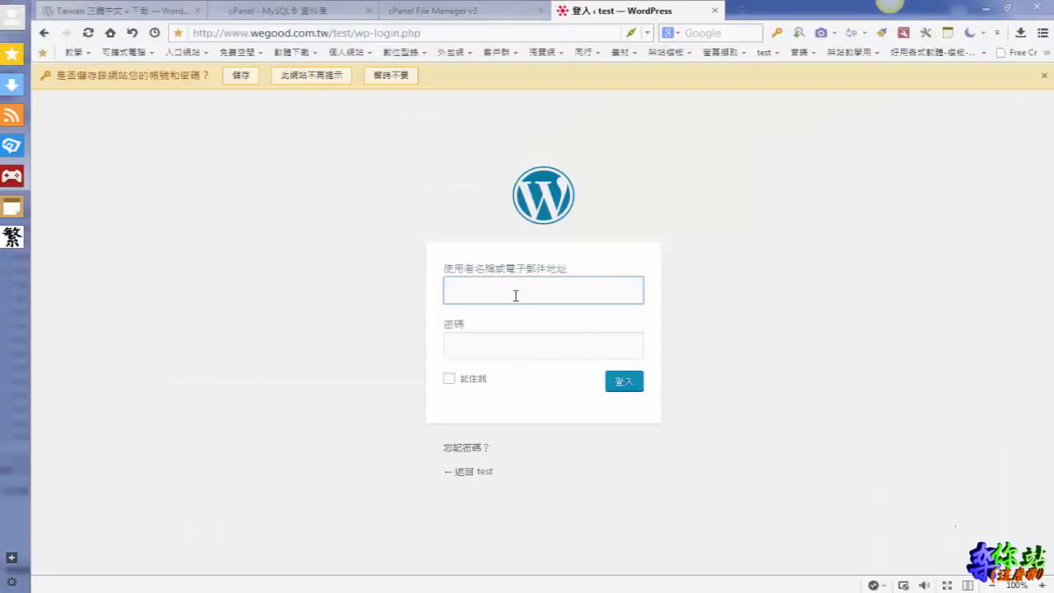
Sign in on wp-login.php as wegood_test with the admin password to reach the dashboard
type("wegood_ test")
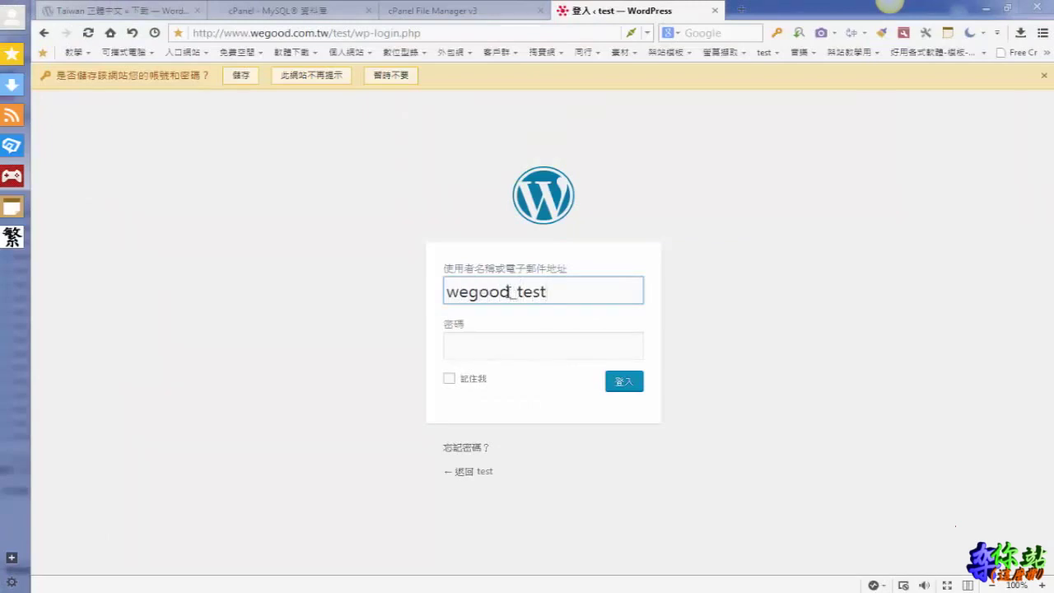
left_click(497, 346)
type("••••••")
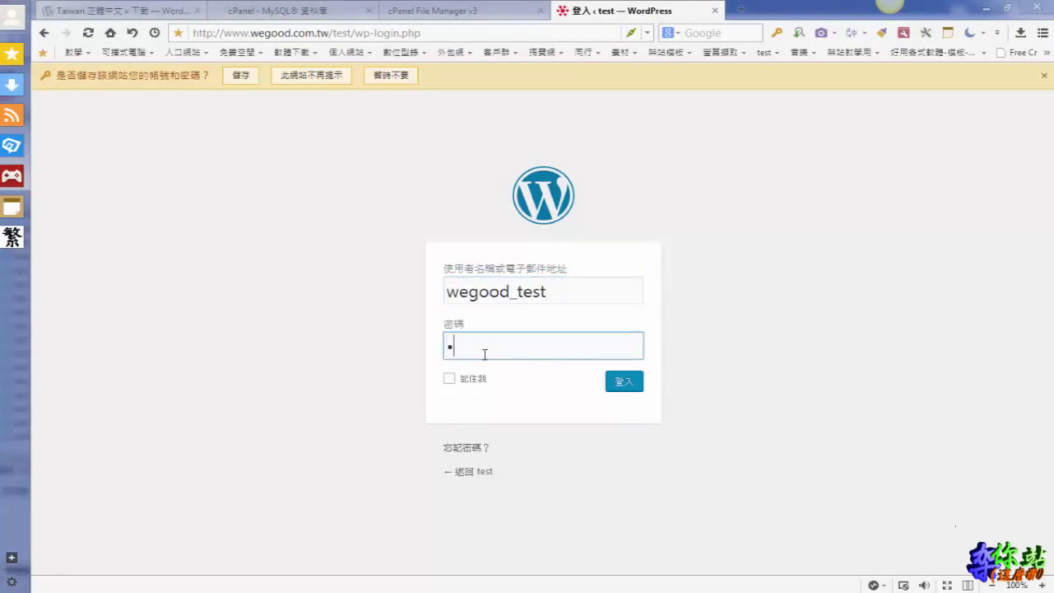
type("••••")
left_click(622, 383)
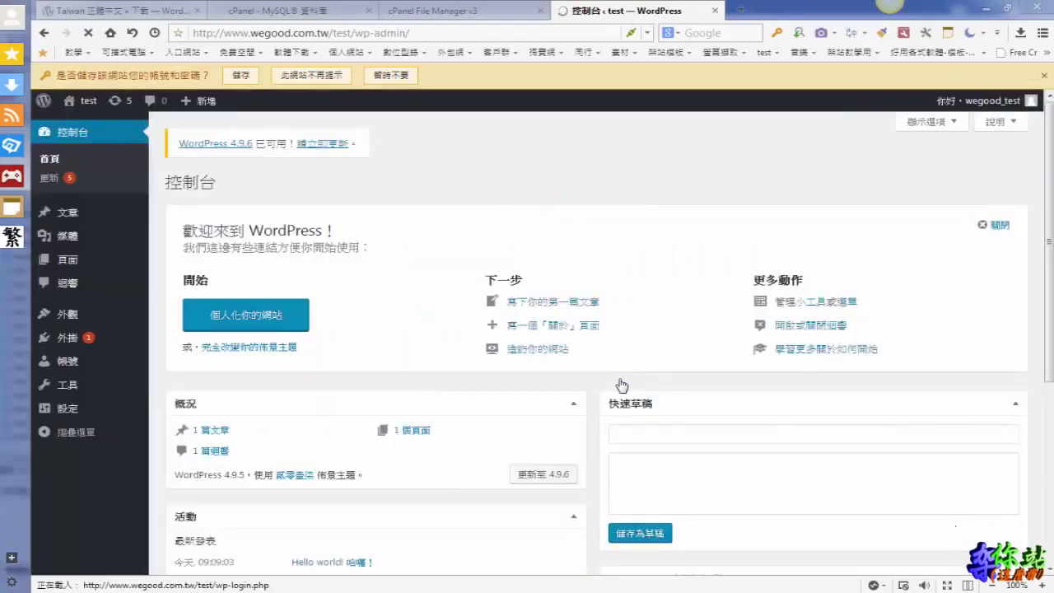
mouse_move(494, 251)
left_mouse_down()
mouse_move(447, 216)
mouse_move(152, 276)
mouse_move(396, 455)
mouse_move(506, 262)
mouse_move(482, 230)
left_mouse_up()
key("Escape")
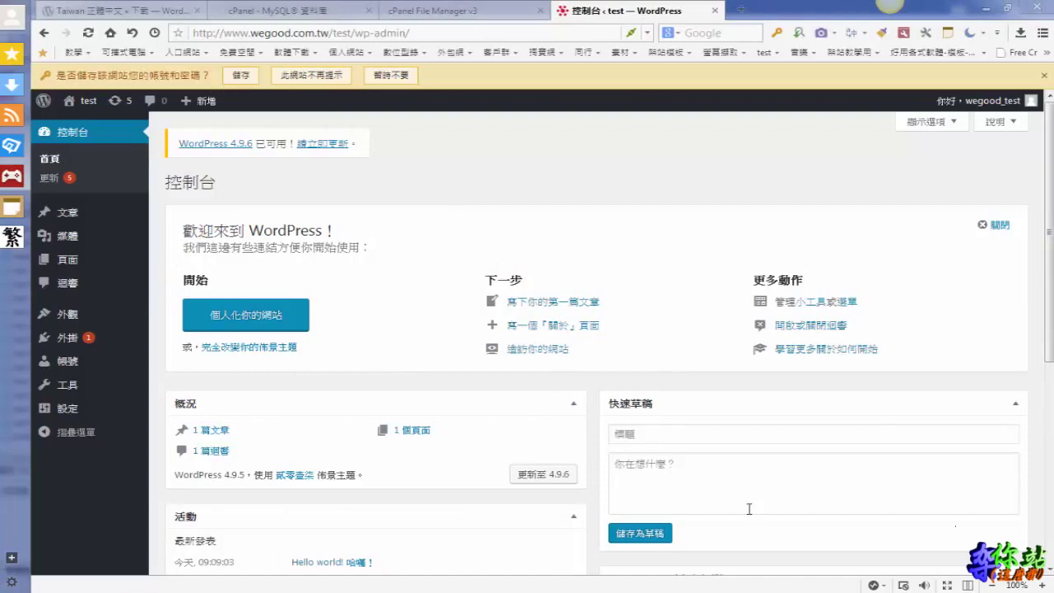